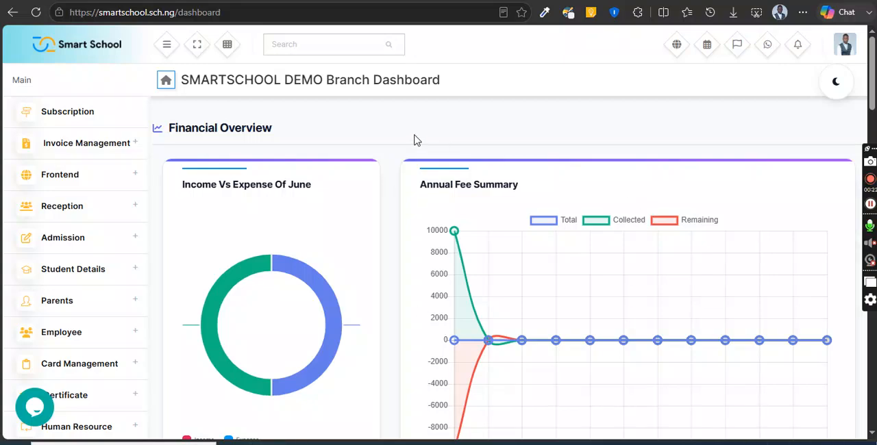
Step: Open the Online Admission page of the Admission section and go through the regular applications list
left_click(103, 241)
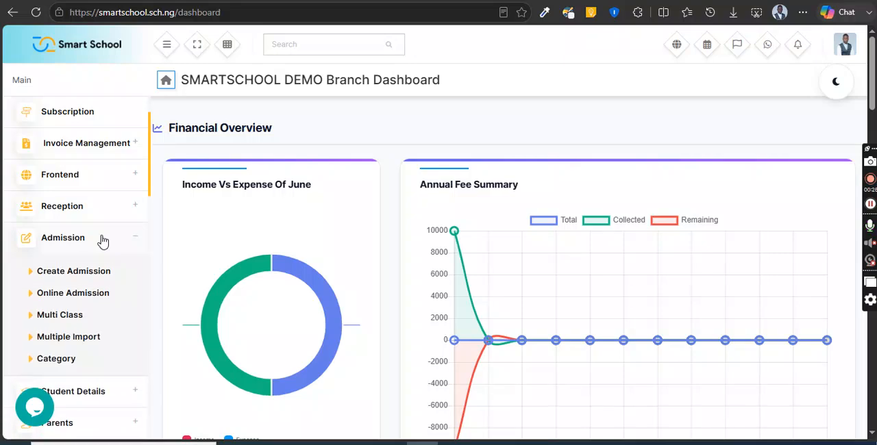
left_click(105, 295)
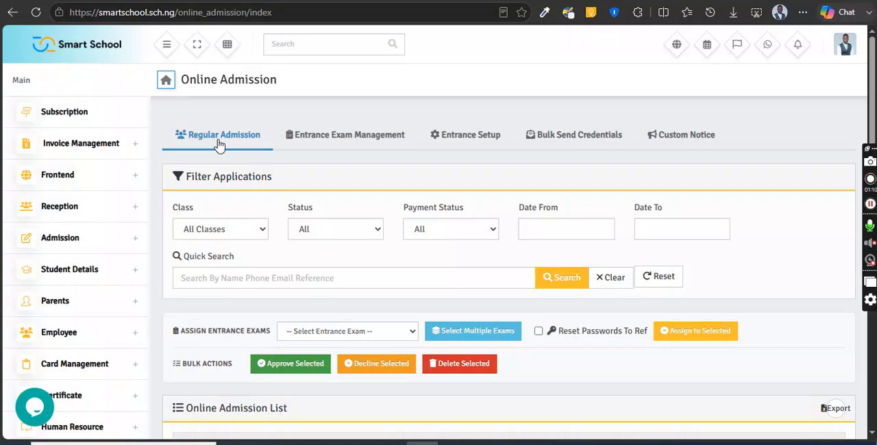
scroll(220, 144, "down", 3)
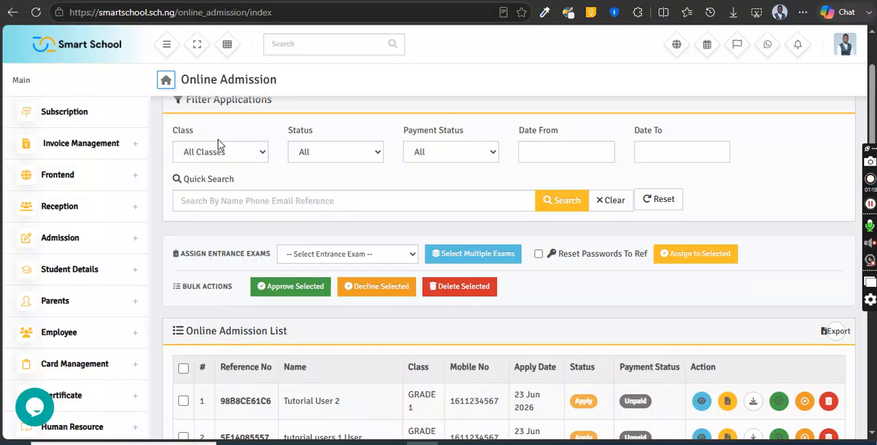
scroll(220, 144, "up", 3)
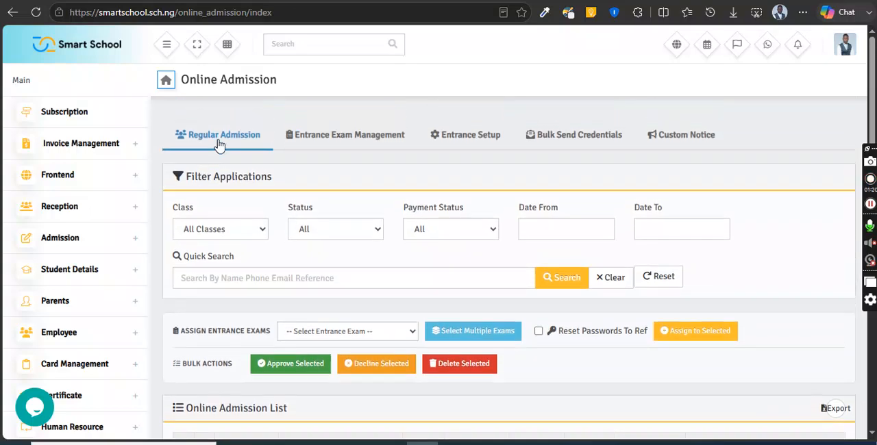
scroll(219, 144, "down", 1)
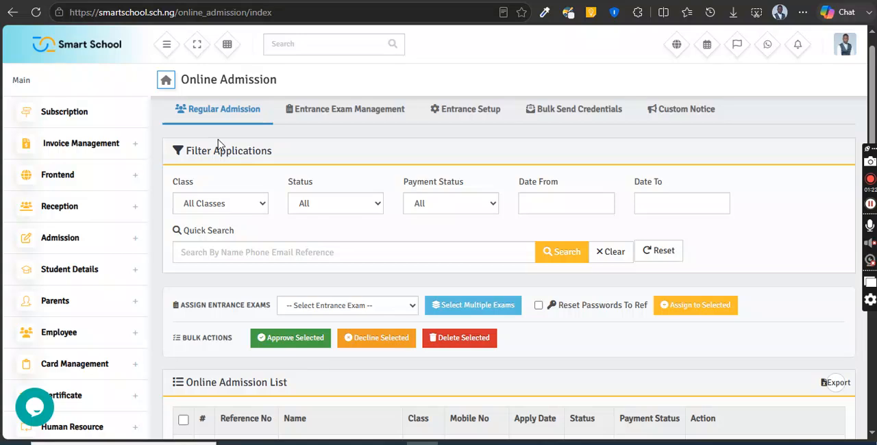
scroll(219, 144, "down", 4)
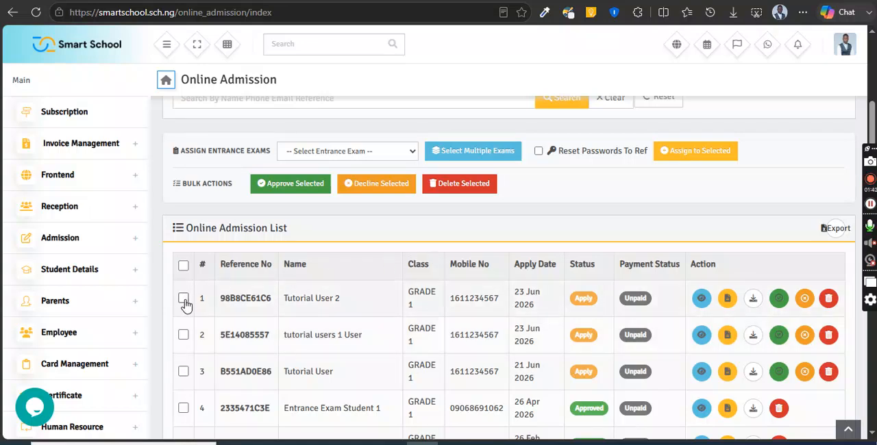
Step: Select the application dated 21 Jun 2026 and choose ENTRANCE EXAMINATION FOR GRADE 1 2026/2027 as the entrance exam to assign
left_click(183, 372)
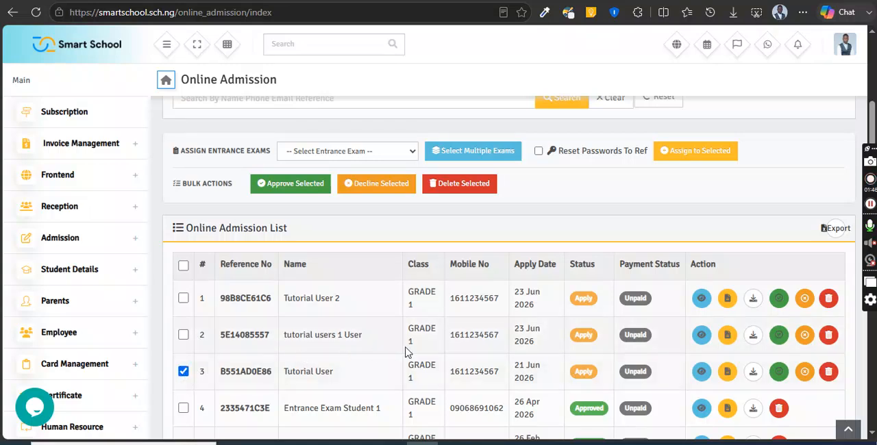
scroll(355, 283, "up", 1)
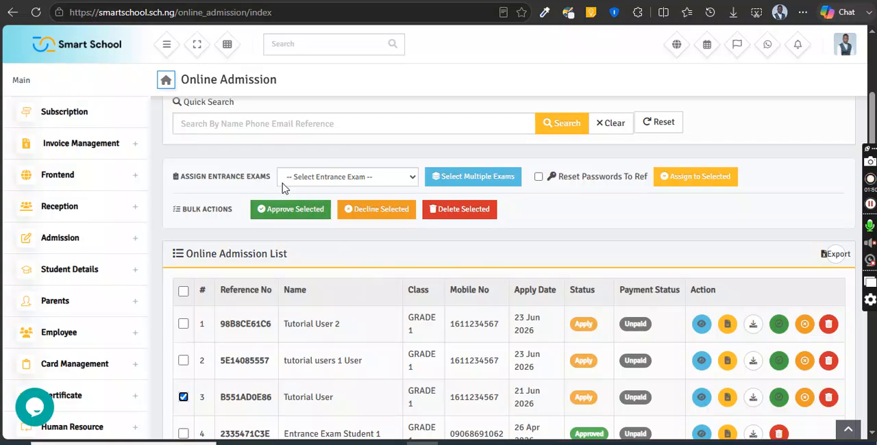
left_click(339, 181)
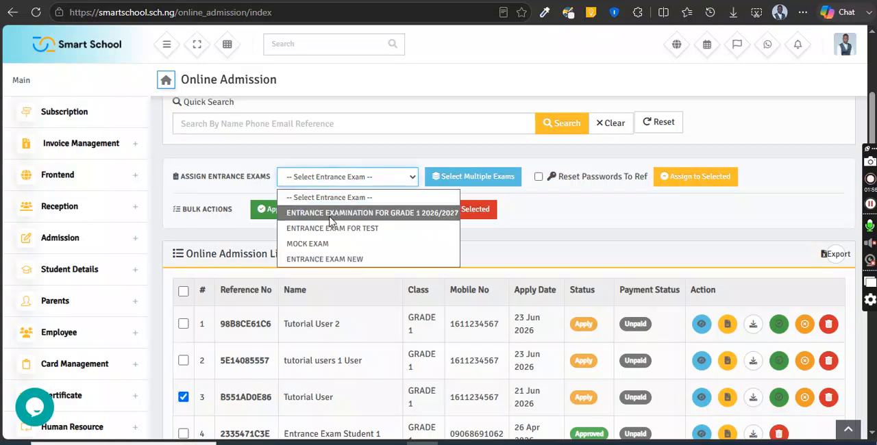
left_click(394, 214)
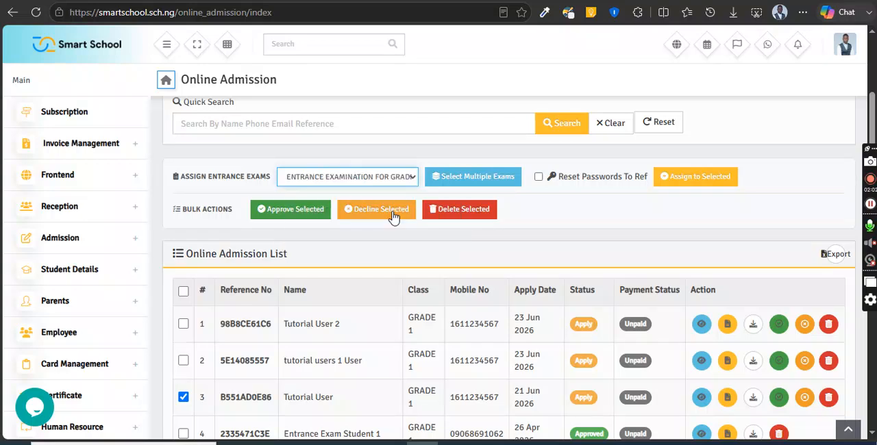
Step: Assign ENTRANCE EXAMINATION FOR GRADE 1 2026/2027 to the selected application through the multiple exam selection and refresh the list
left_click(485, 177)
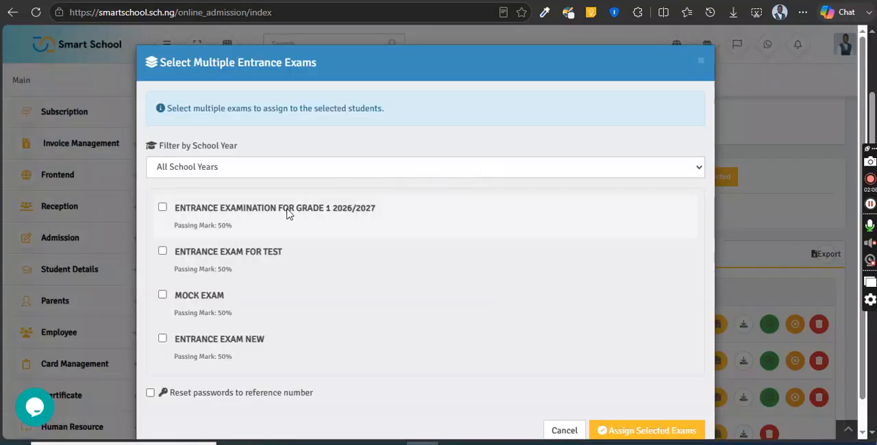
left_click(163, 208)
left_click(632, 431)
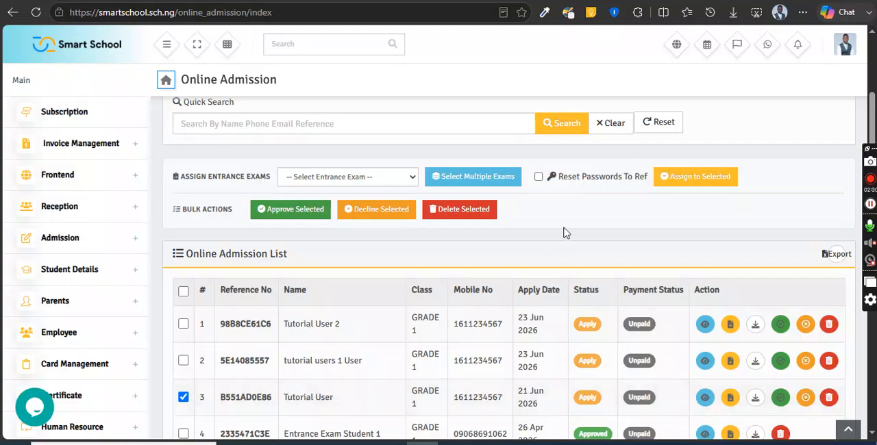
left_click(552, 134)
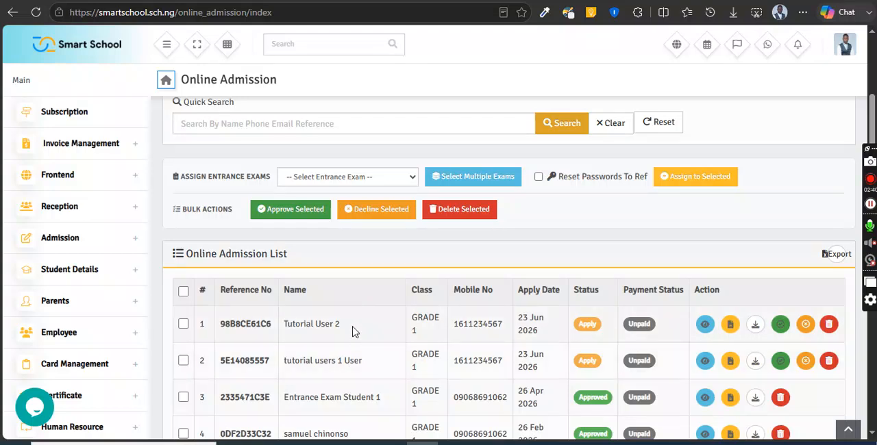
Step: Open Entrance Exam Management and examine its filters, bulk actions and the exams assigned to each applicant
scroll(353, 360, "up", 3)
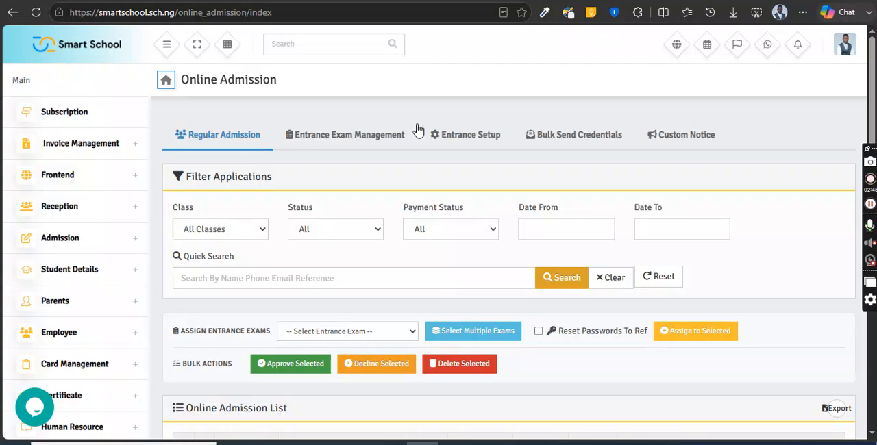
left_click(334, 139)
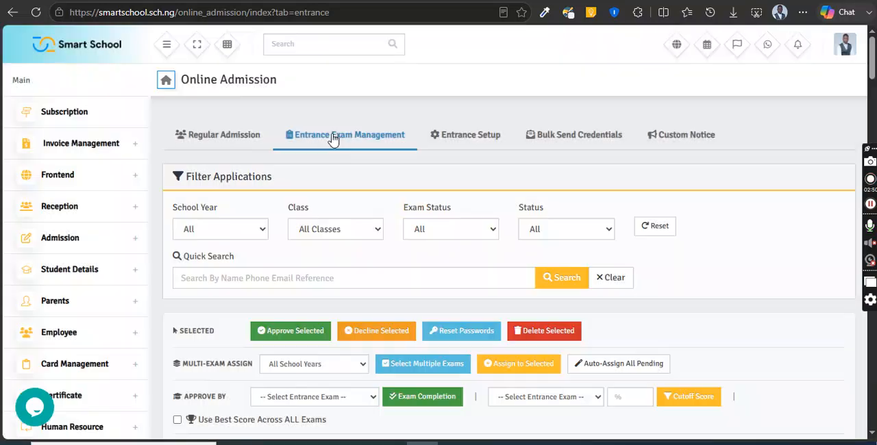
scroll(736, 281, "down", 1)
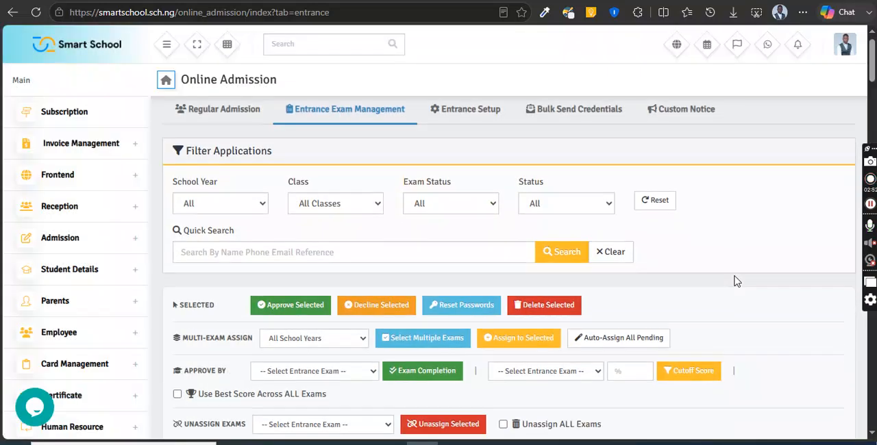
scroll(736, 281, "down", 3)
scroll(735, 276, "down", 1)
scroll(735, 280, "down", 1)
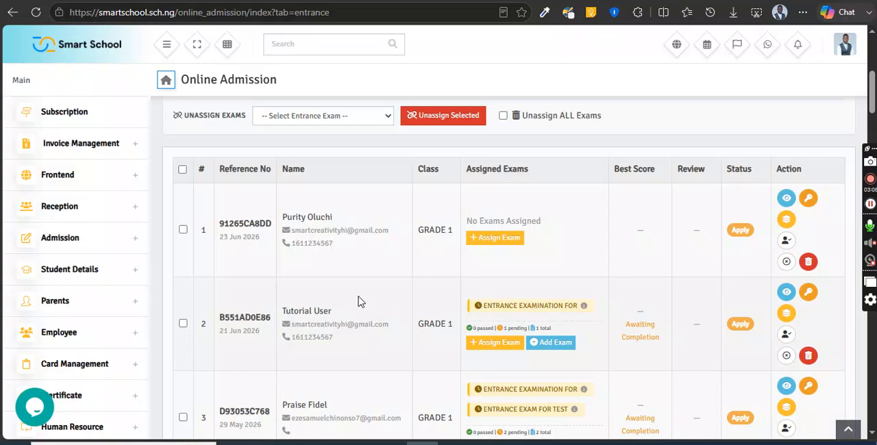
scroll(361, 301, "up", 3)
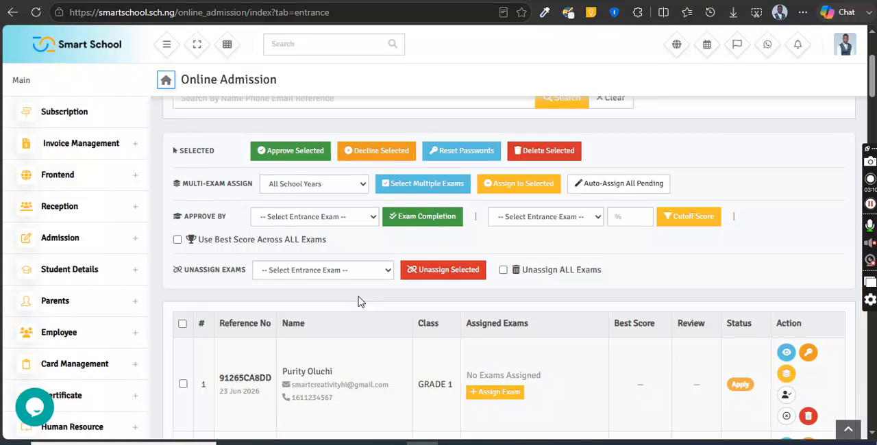
scroll(361, 302, "down", 1)
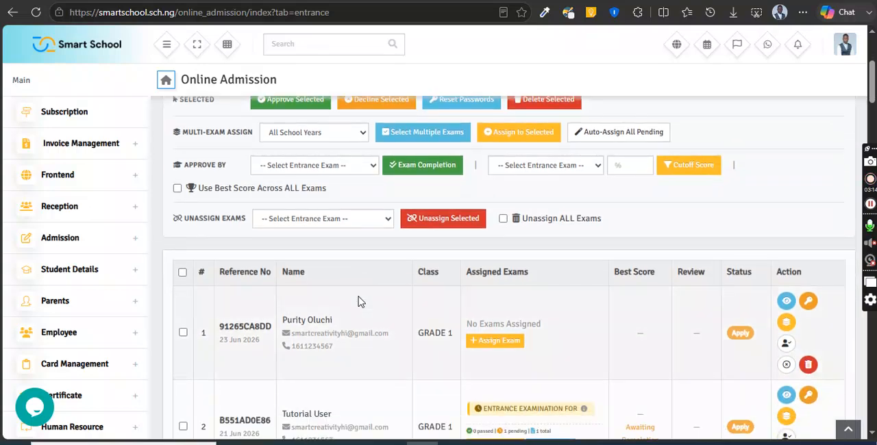
scroll(361, 301, "down", 1)
scroll(361, 302, "up", 1)
scroll(361, 302, "up", 3)
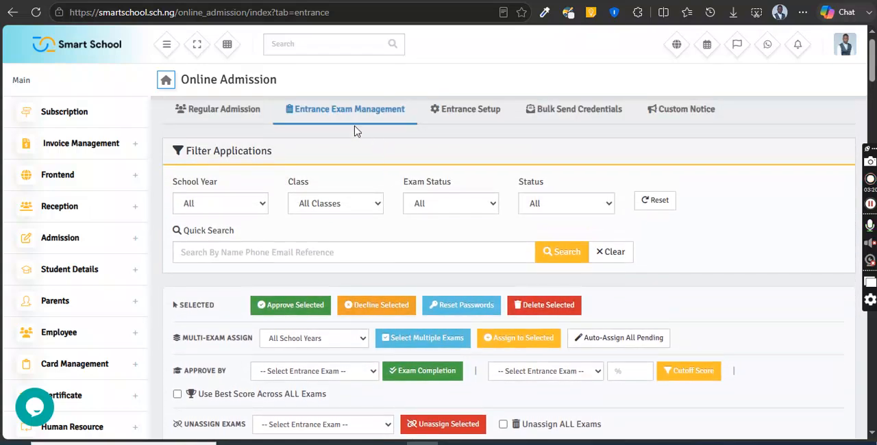
Step: Select the first applicant, set the multi-exam school year to 2027-2028 and view the entrance exams offered for multiple assignment
scroll(764, 353, "down", 3)
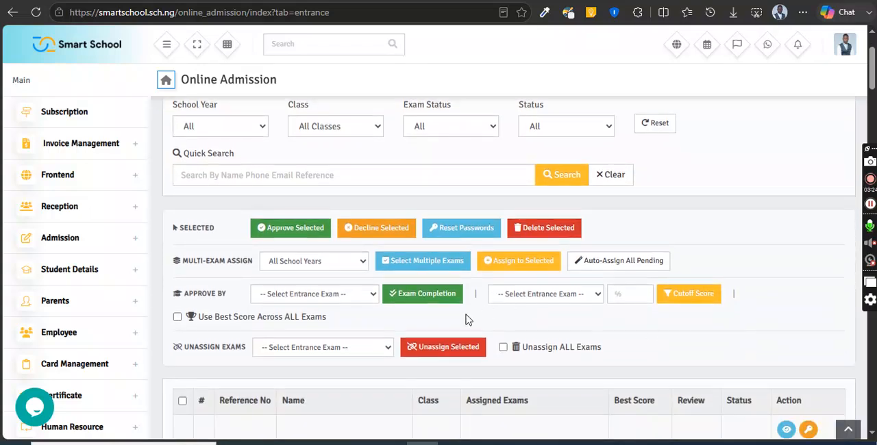
scroll(465, 320, "down", 1)
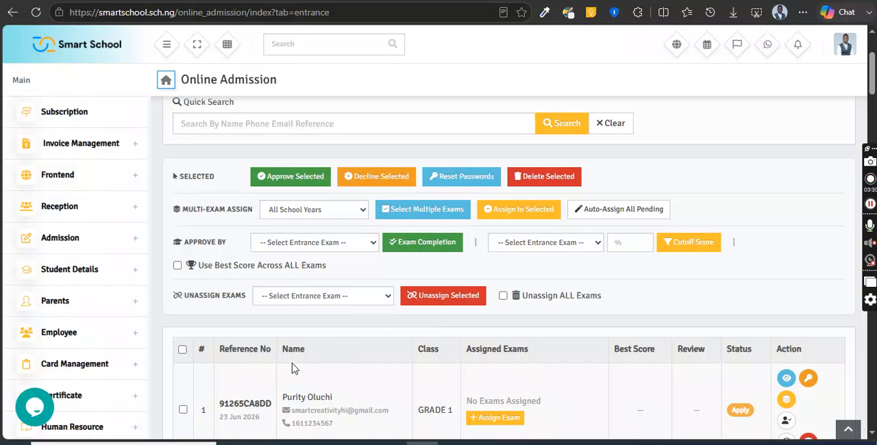
scroll(504, 356, "down", 1)
scroll(505, 355, "down", 1)
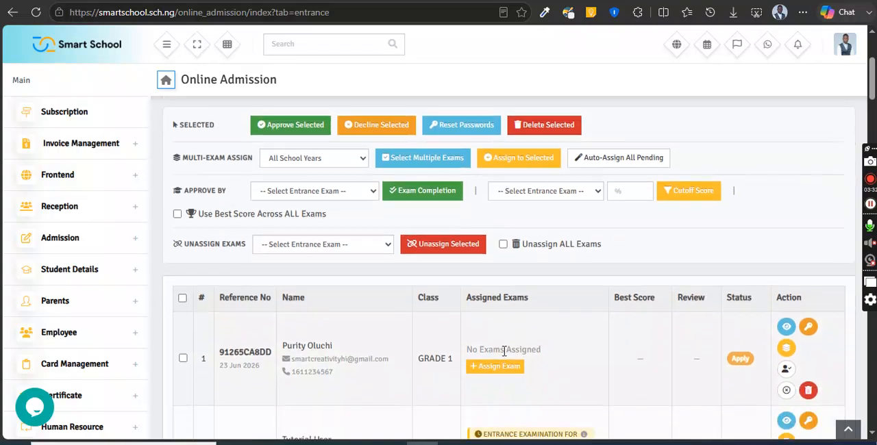
left_click(183, 359)
left_click(290, 163)
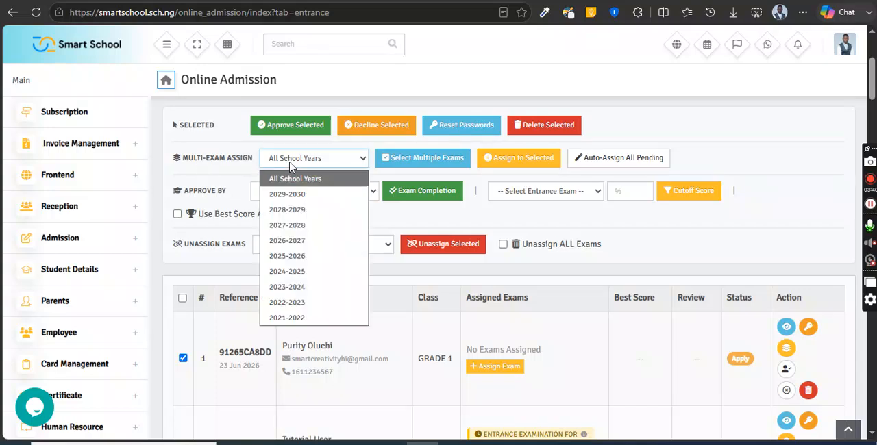
left_click(285, 229)
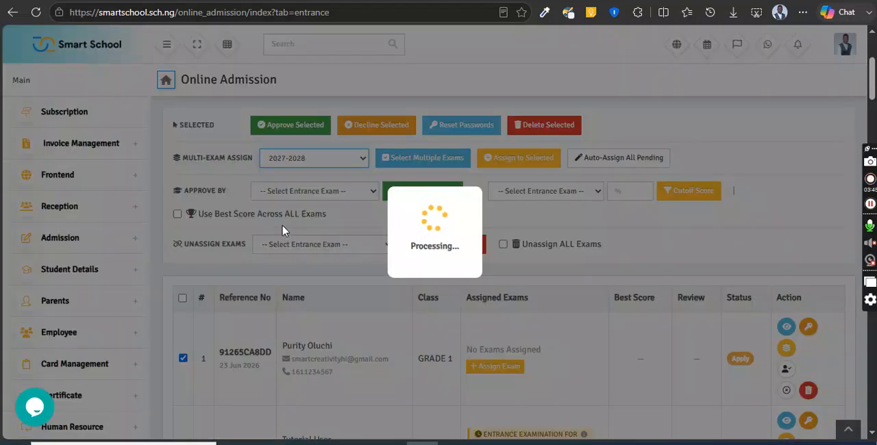
left_click(423, 159)
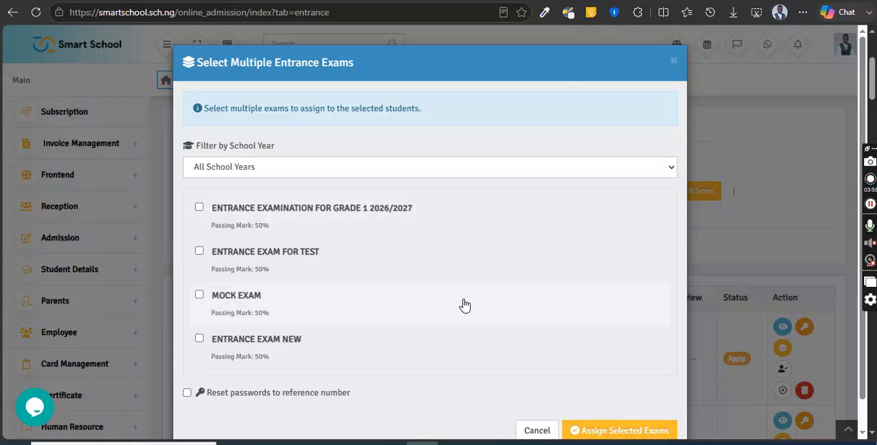
left_click(674, 62)
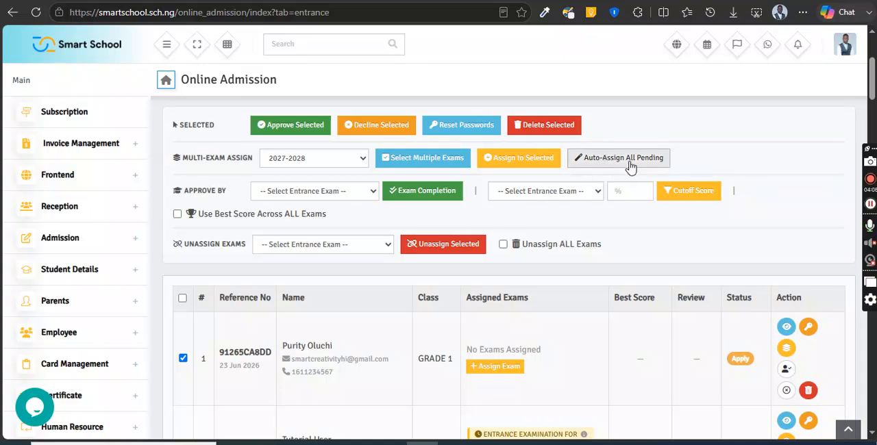
Step: Set up auto-assignment for pending applicants with ENTRANCE EXAMINATION FOR GRADE 1 2026/2027 and the school year filter 2026-2027
left_click(631, 168)
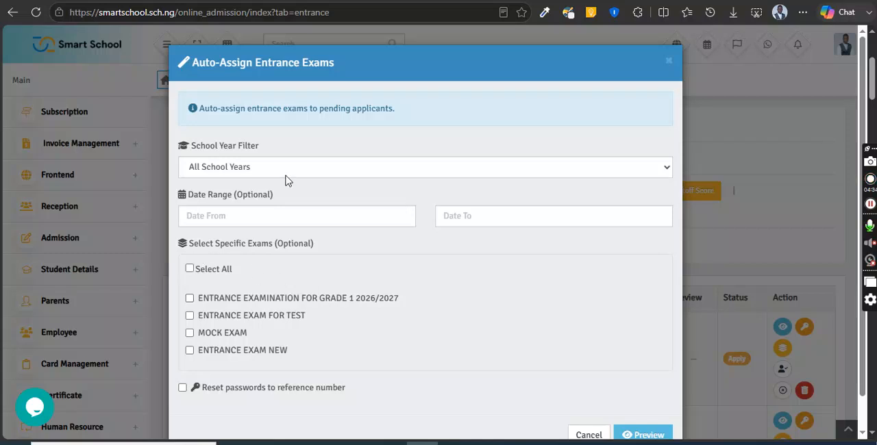
left_click(262, 301)
left_click(248, 172)
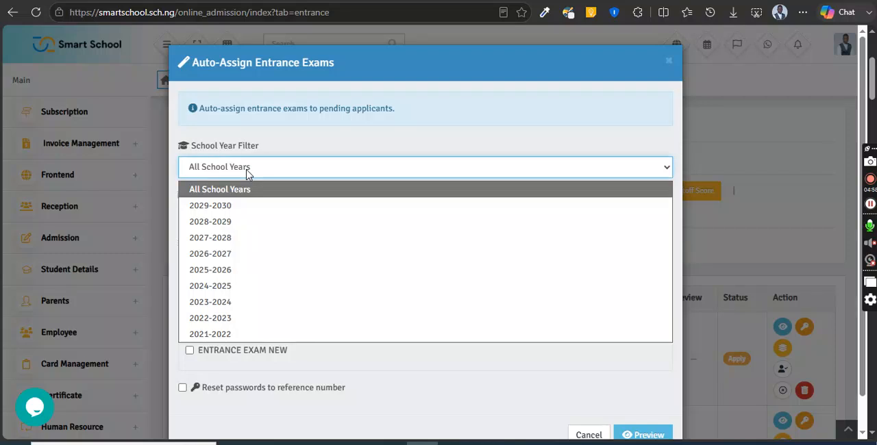
left_click(210, 254)
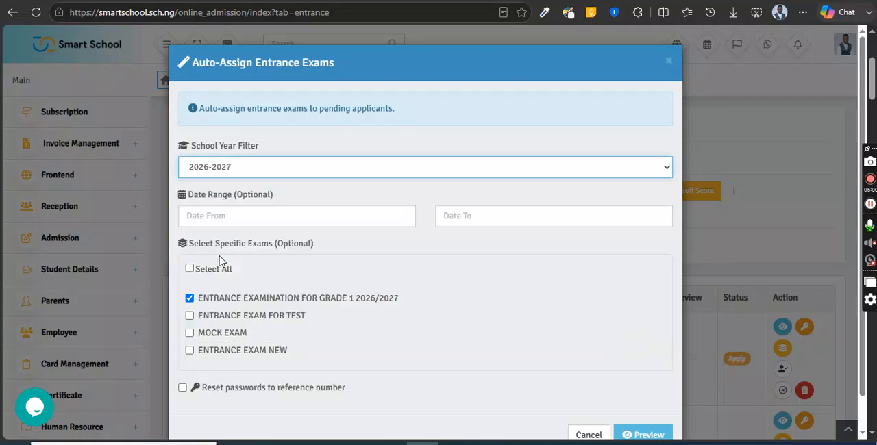
Step: Limit the auto-assignment to dates from 2026-06-01 to 2026-07-31 and enable resetting passwords to the reference number
left_click(256, 214)
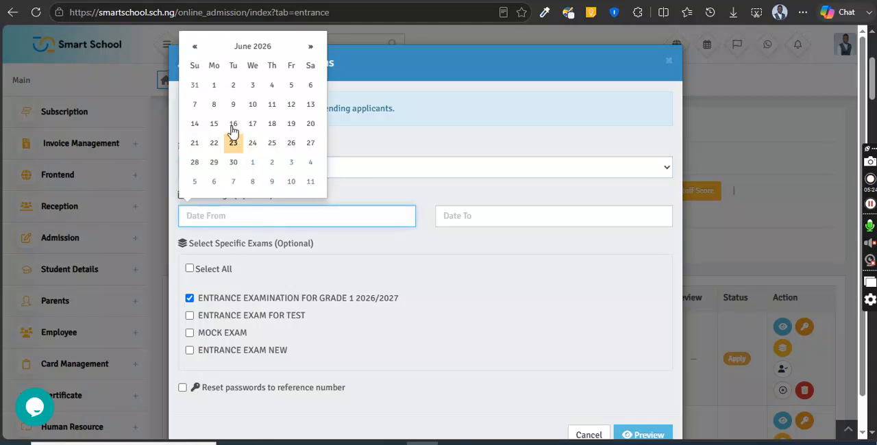
left_click(216, 87)
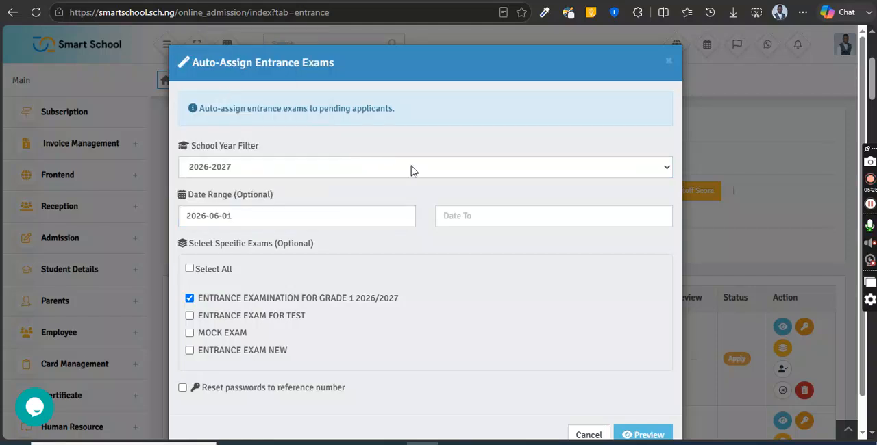
left_click(472, 219)
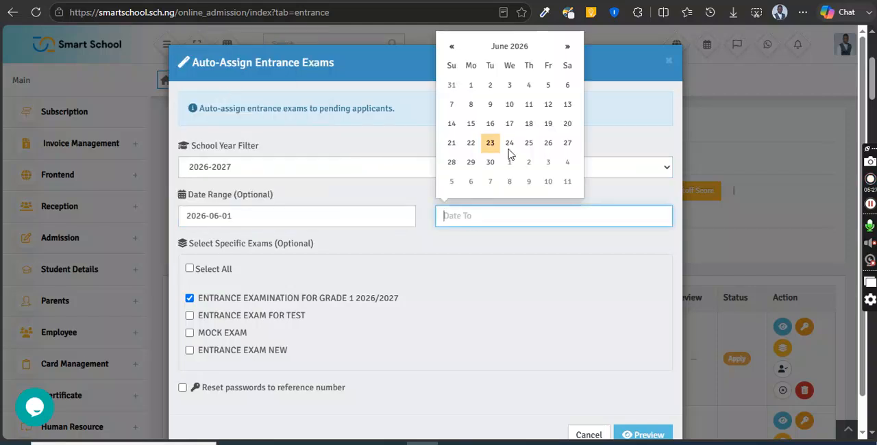
left_click(566, 47)
left_click(548, 165)
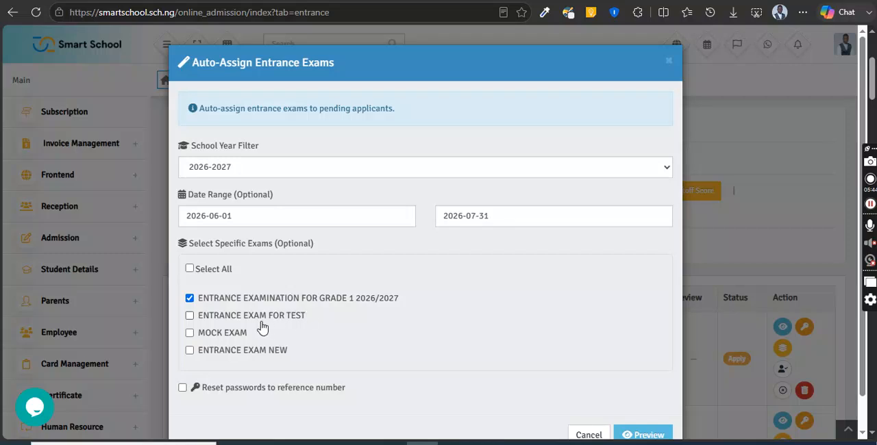
left_click(232, 396)
scroll(859, 385, "down", 1)
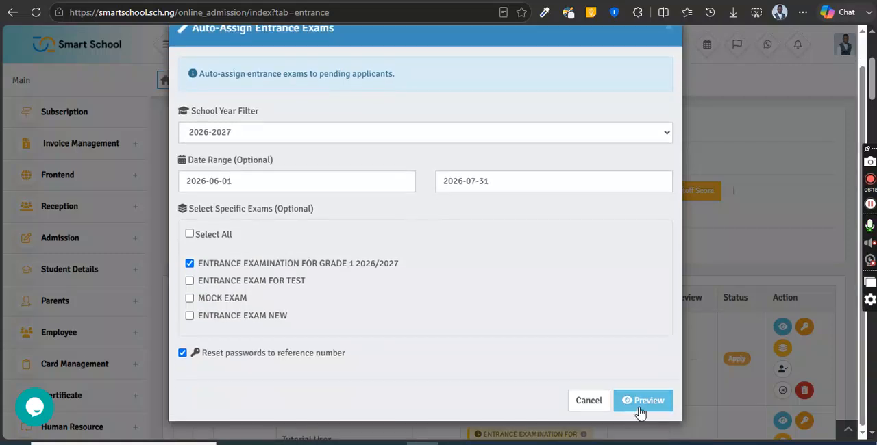
Step: Preview the auto-assignment summary for pending applicants and confirm the assignment of ENTRANCE EXAMINATION FOR GRADE 1 2026/2027
left_click(650, 403)
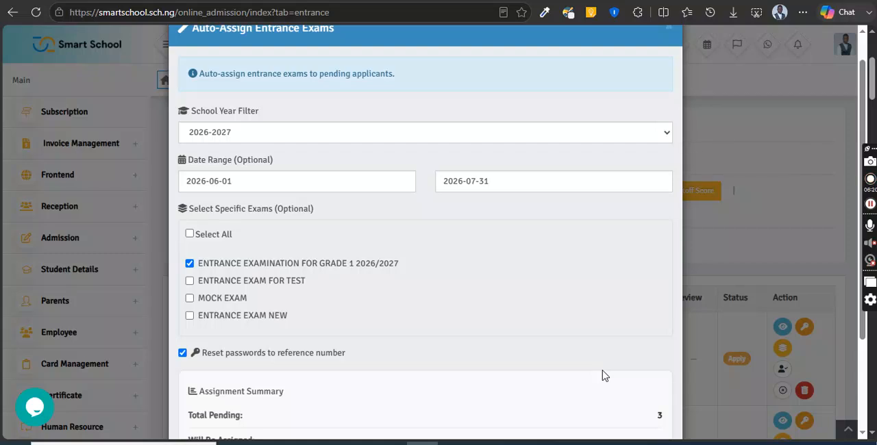
scroll(860, 353, "down", 3)
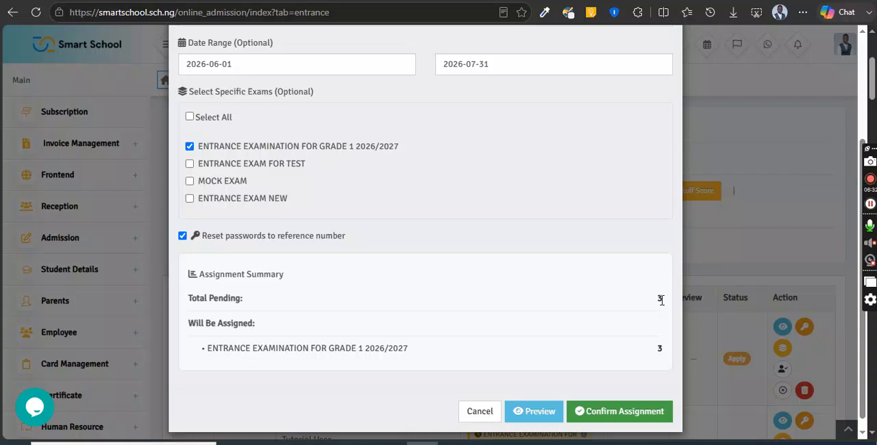
left_click_drag(661, 299, 646, 304)
left_click(626, 295)
left_click(619, 415)
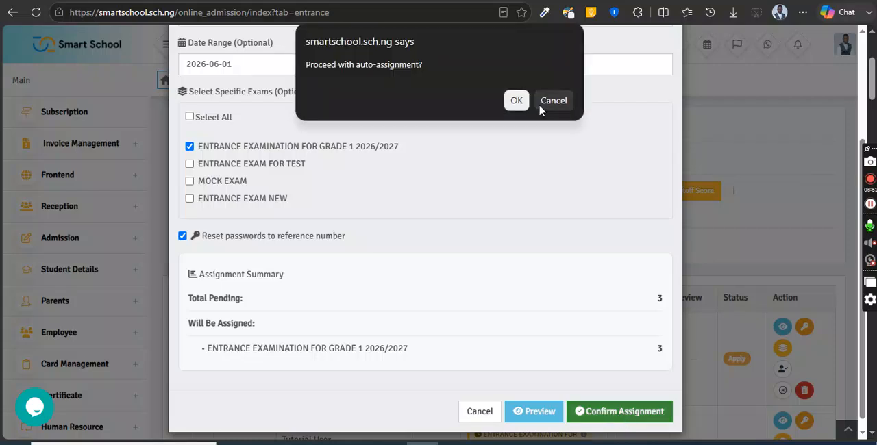
left_click(516, 101)
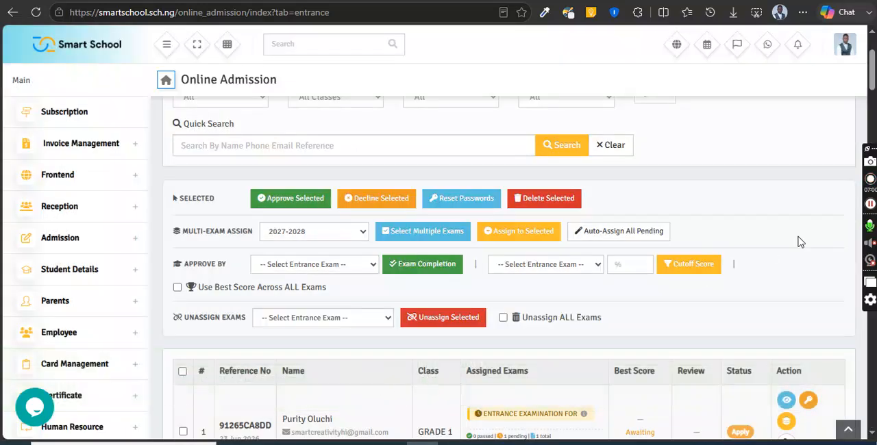
Step: Unassign ENTRANCE EXAMINATION FOR GRADE 1 2026/2027 from the second applicant in the entrance exam list and dismiss the summary
left_click_drag(872, 77, 875, 102)
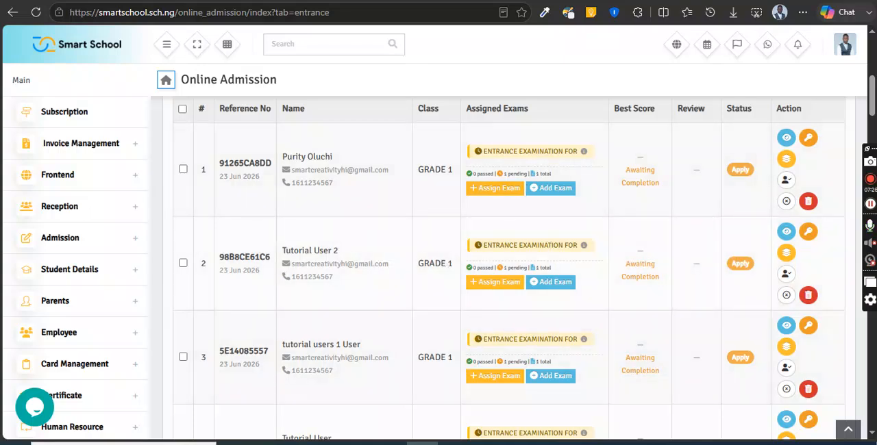
scroll(863, 80, "up", 4)
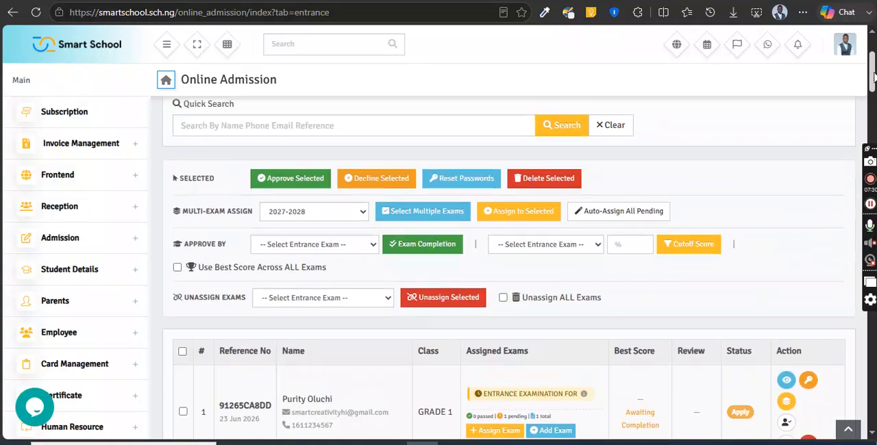
left_click_drag(874, 77, 844, 163)
scroll(844, 162, "down", 1)
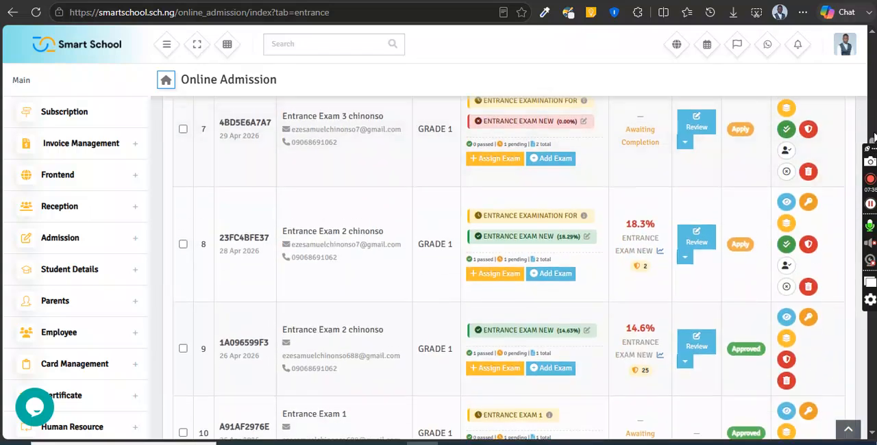
left_click_drag(874, 133, 869, 96)
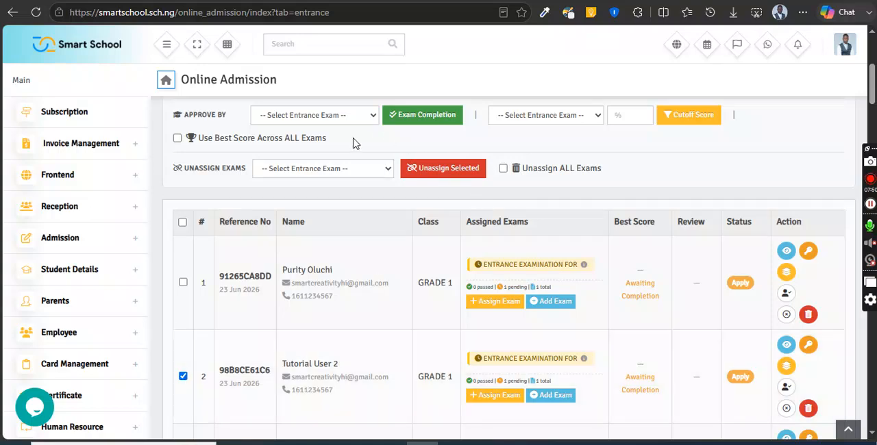
left_click(368, 171)
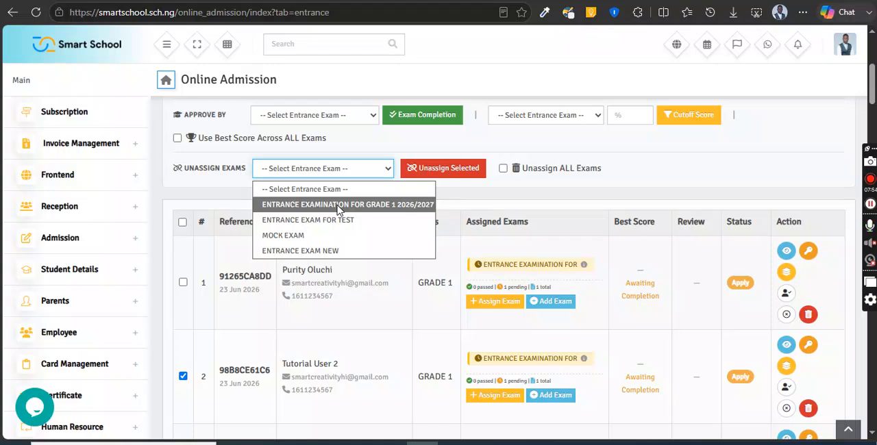
left_click(338, 206)
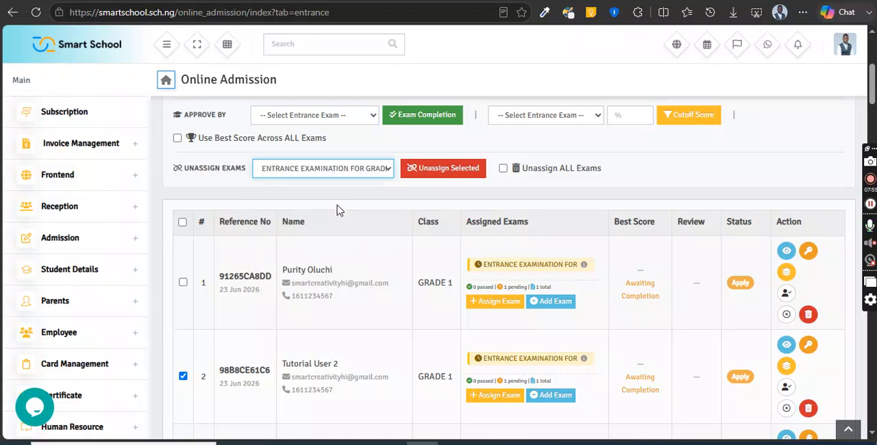
left_click(469, 174)
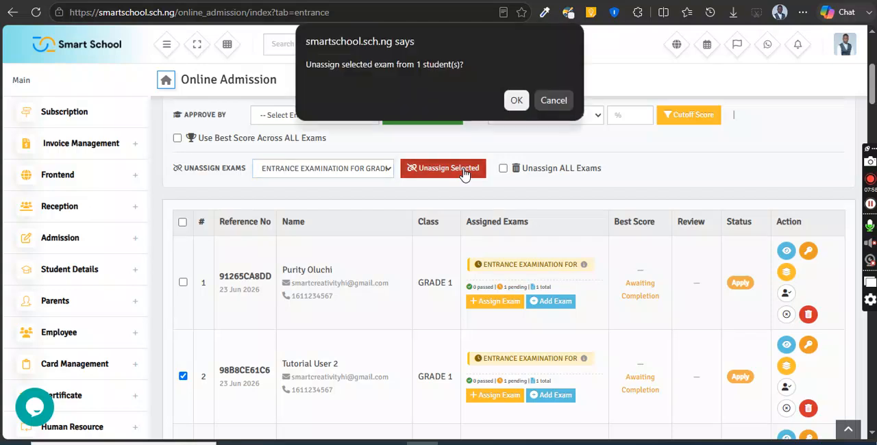
left_click(514, 100)
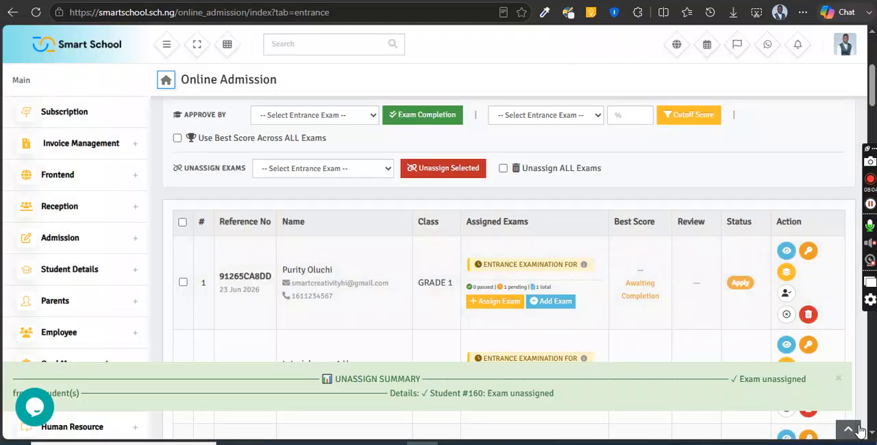
left_click(837, 381)
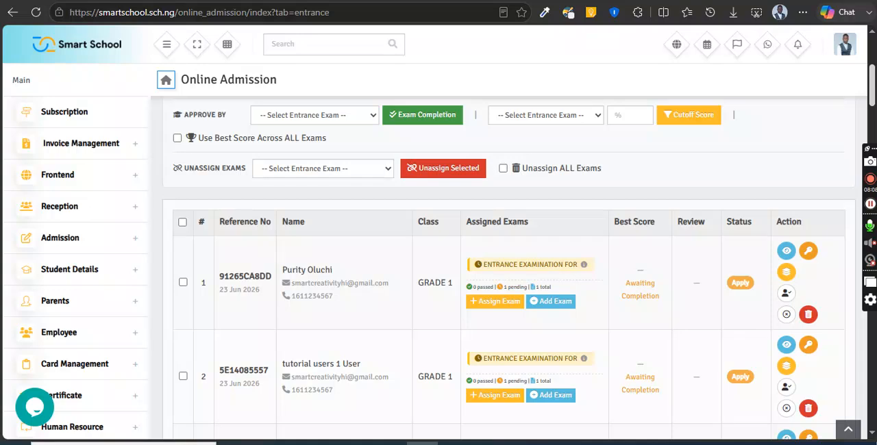
Step: Open Regular Admission and locate the applicant whose entrance exam was unassigned in the Online Admission List
left_click_drag(874, 84, 873, 64)
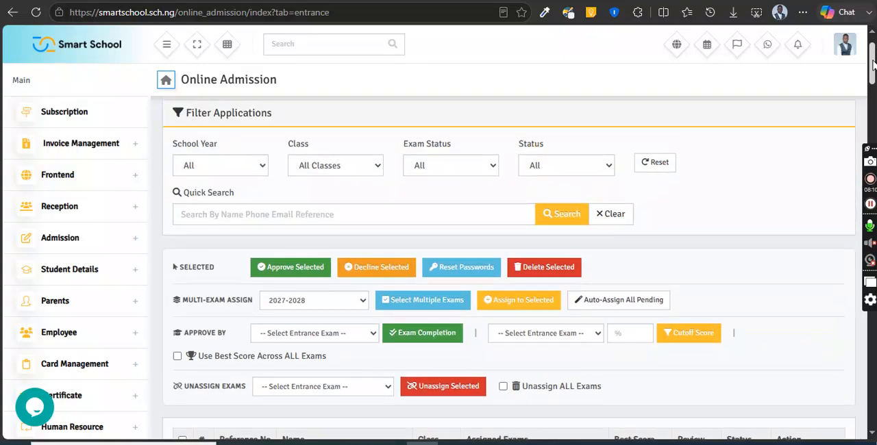
left_click_drag(874, 64, 874, 59)
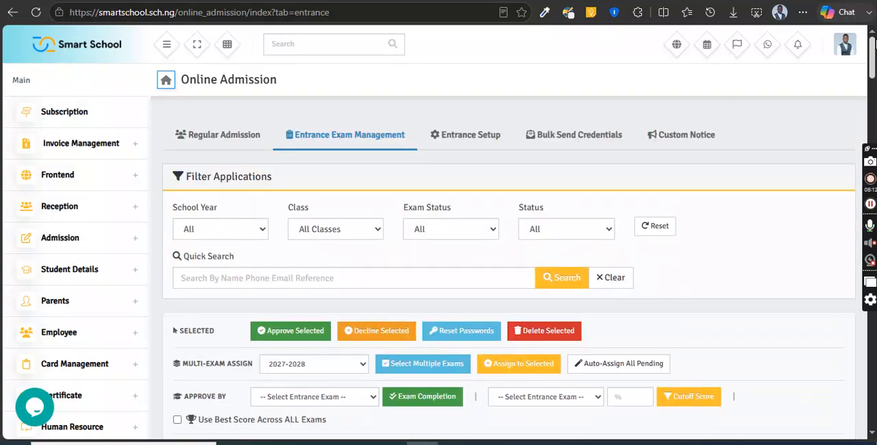
left_click(202, 143)
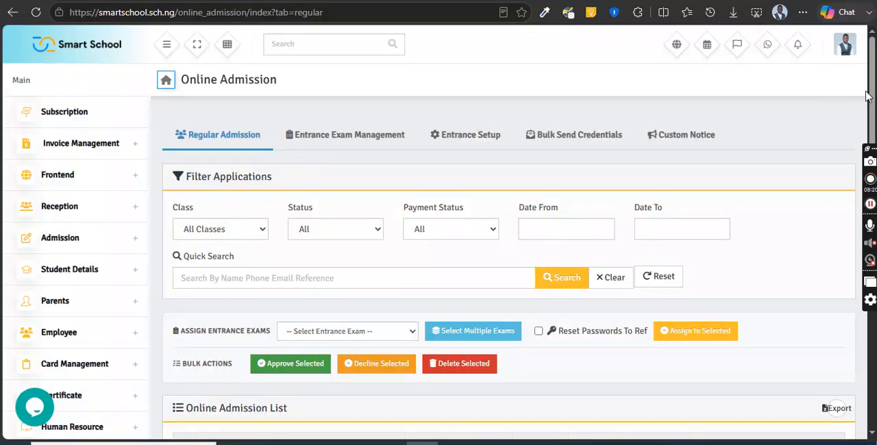
left_click_drag(874, 98, 871, 178)
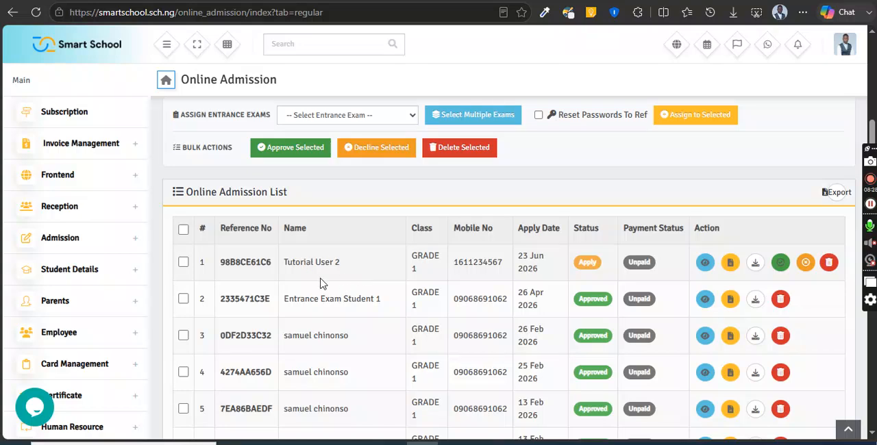
Step: Assign ENTRANCE EXAMINATION FOR GRADE 1 2026/2027 to the first regular applicant through multiple exam selection, and return to Entrance Exam Management
left_click(323, 115)
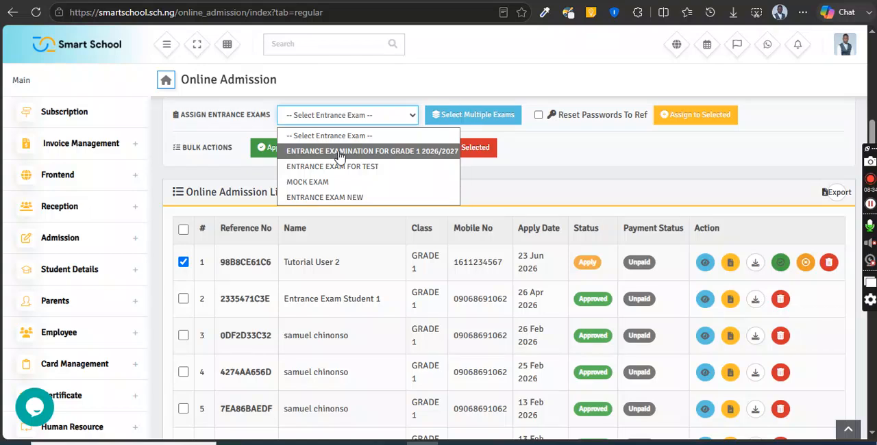
left_click(339, 153)
left_click(339, 152)
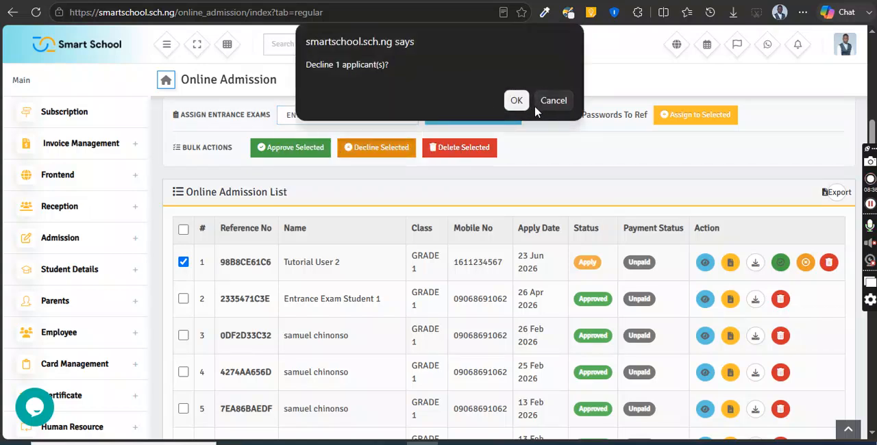
left_click(552, 101)
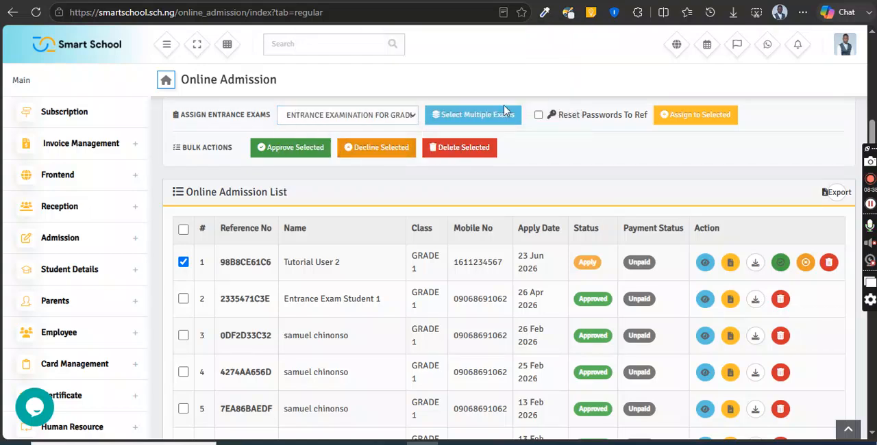
left_click(461, 116)
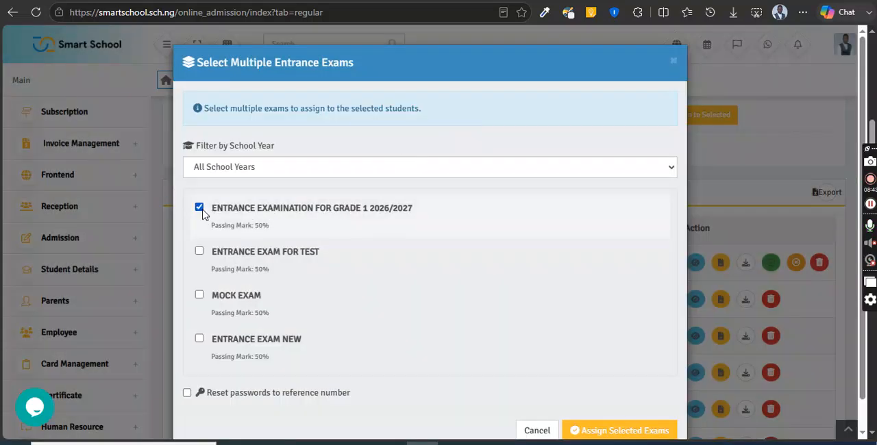
left_click(617, 434)
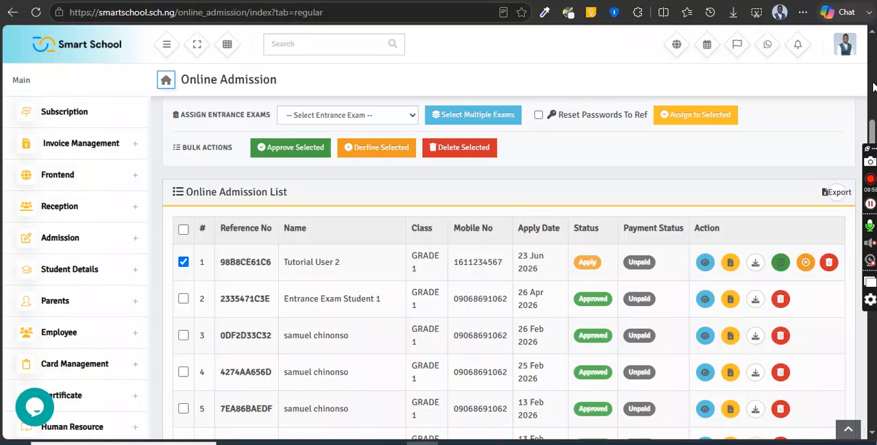
scroll(873, 86, "up", 3)
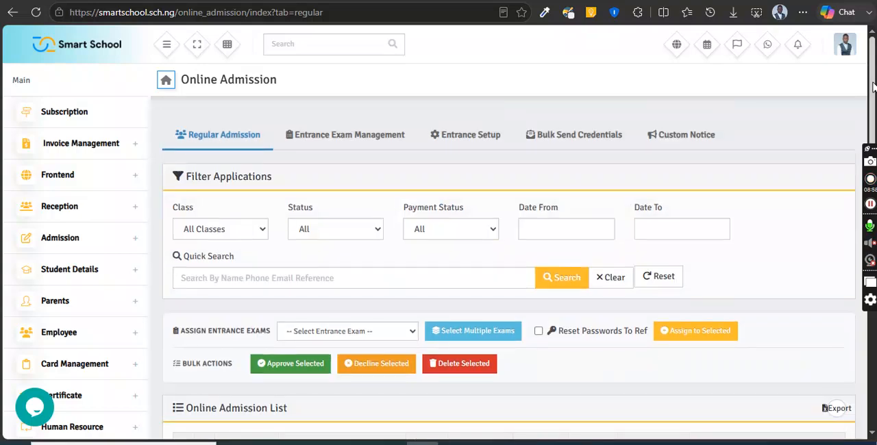
left_click(374, 141)
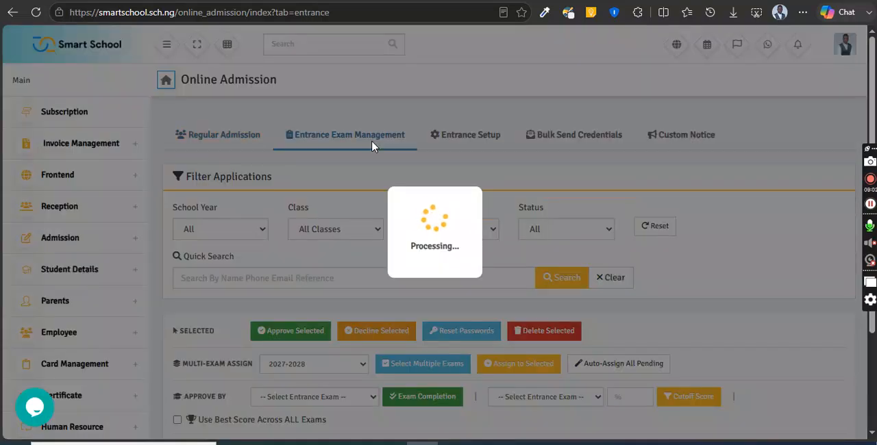